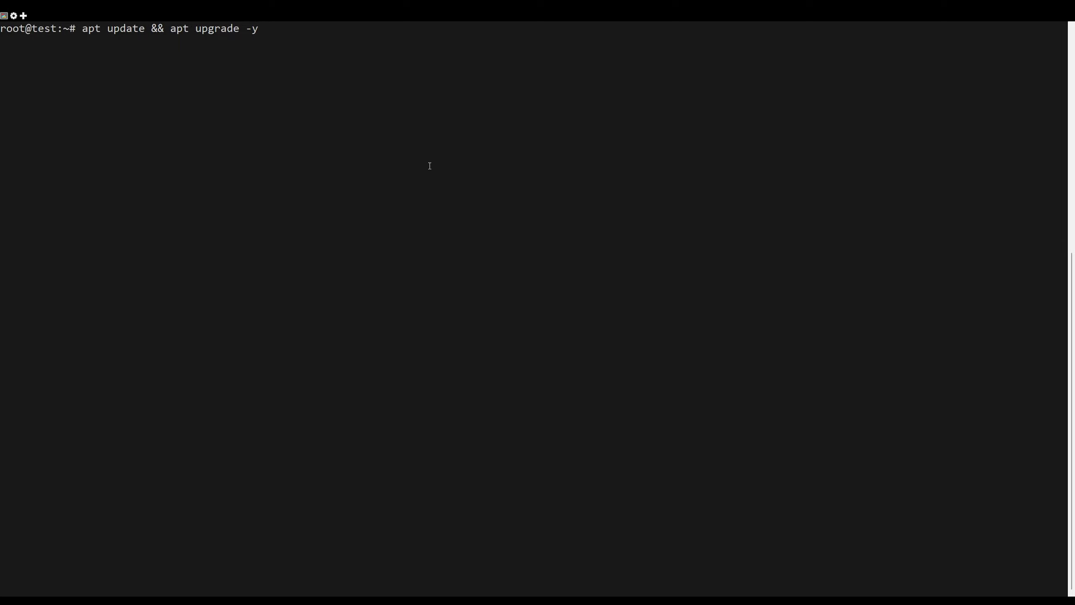
# Step: Run the apt package update and upgrade on the Ubuntu server
pyautogui.press('Return')
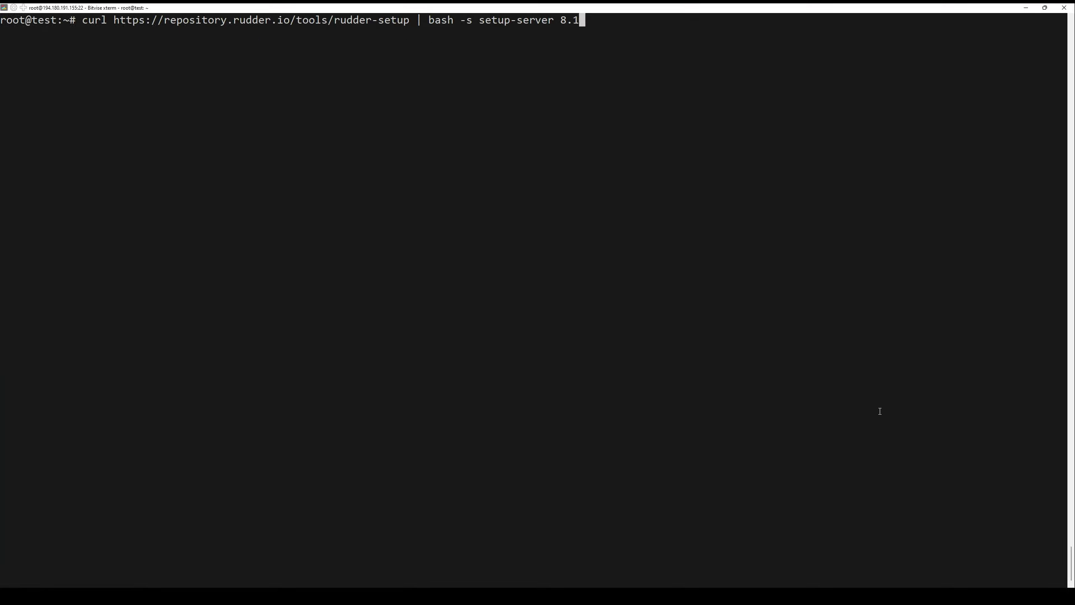
# Step: Run the Rudder 8.1 setup script to install Java and rudder-server 8.1.5
pyautogui.press('Return')
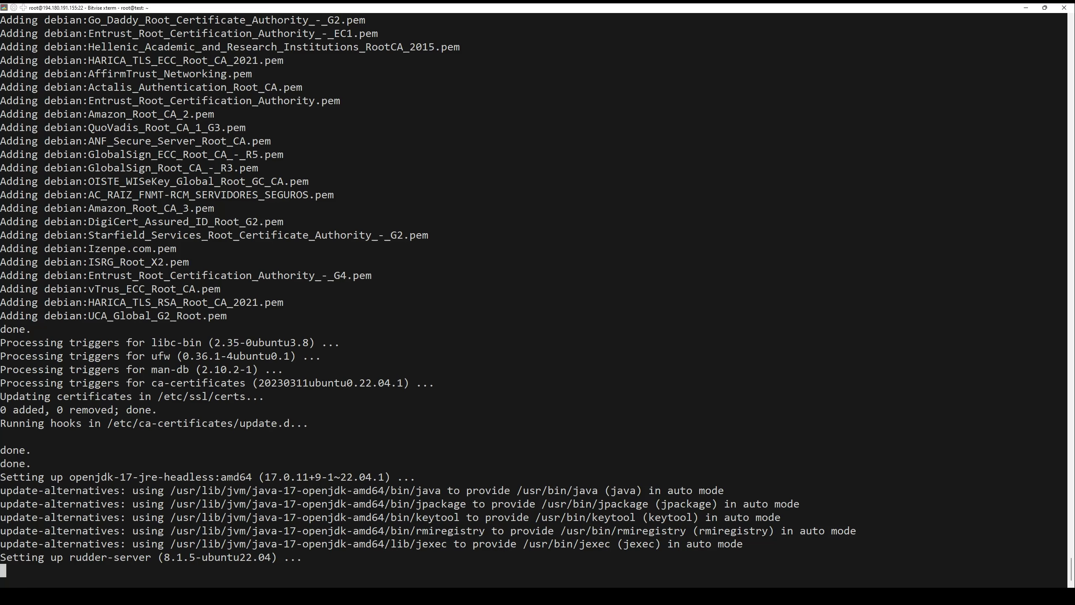
pyautogui.write('rudder server create-user -u mivo')
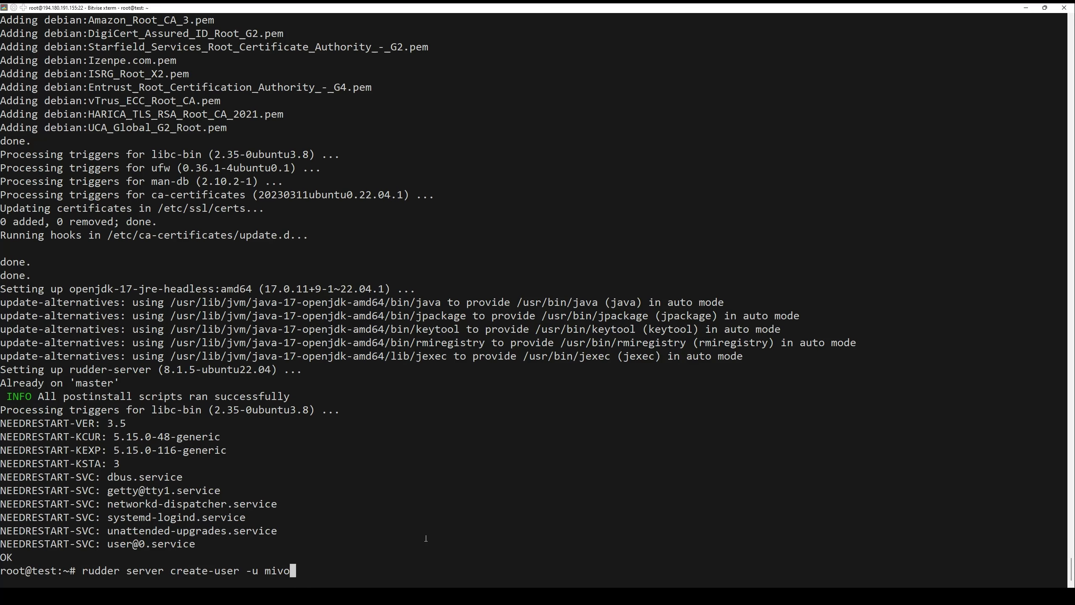
# Step: Create the Rudder admin user 'mivo' and set its password
pyautogui.press('Return')
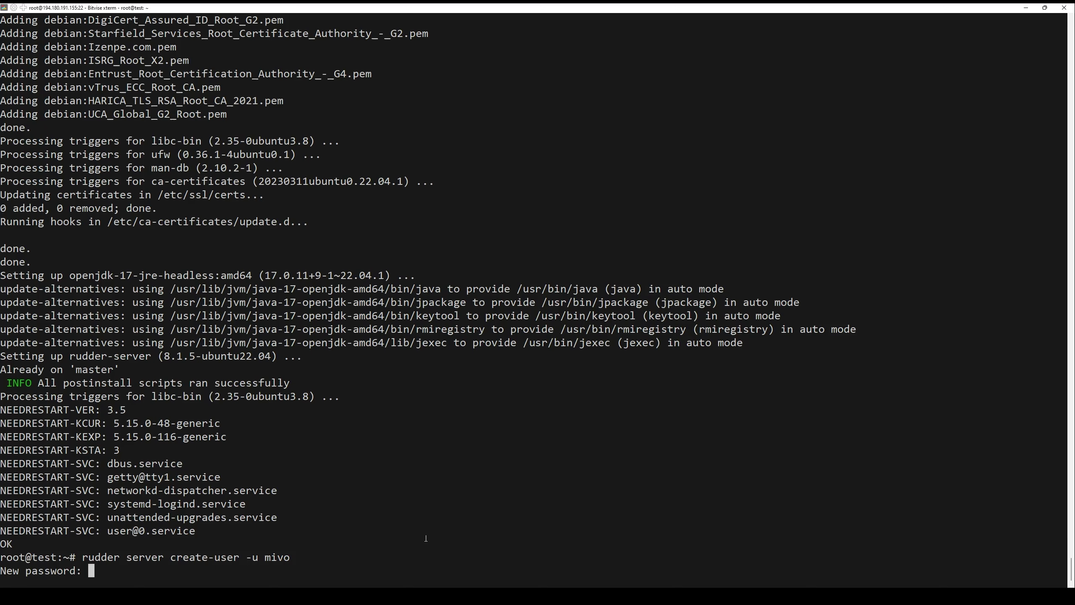
pyautogui.press('Return')
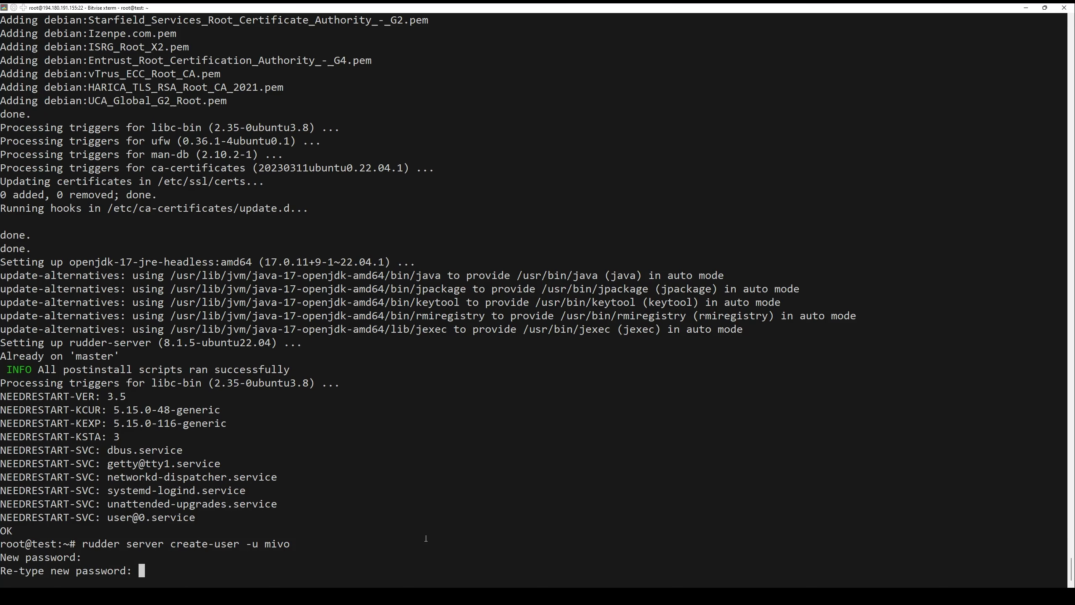
pyautogui.press('Return')
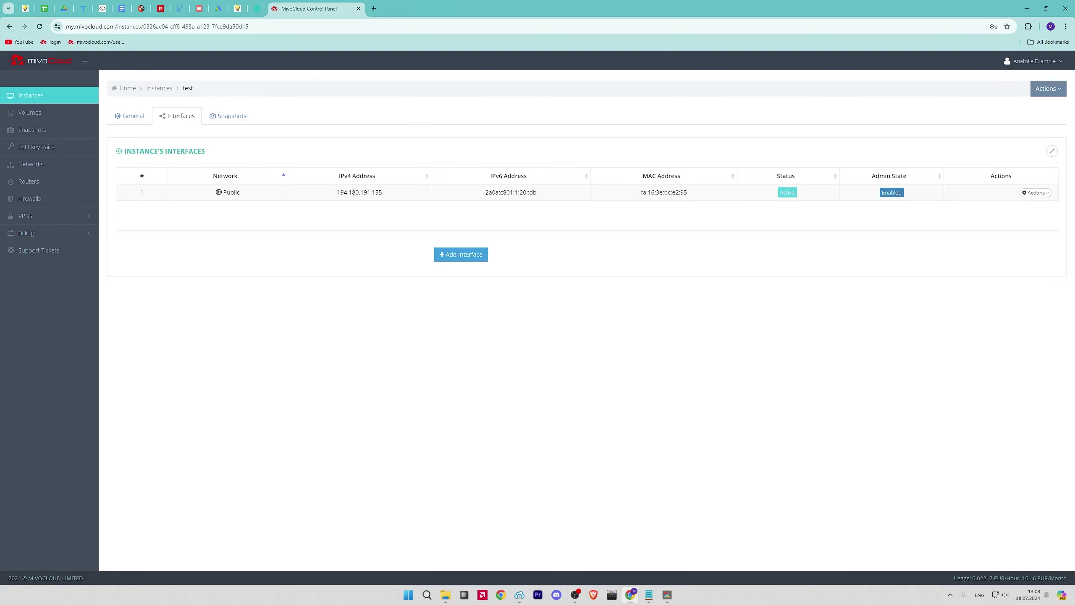
# Step: Load the server's public IP in a new Chrome tab and expand the certificate warning details
pyautogui.doubleClick(360, 193)
pyautogui.hotkey('ctrl', 'c')
pyautogui.click(376, 9)
pyautogui.hotkey('ctrl', 'v')
pyautogui.press('Return')
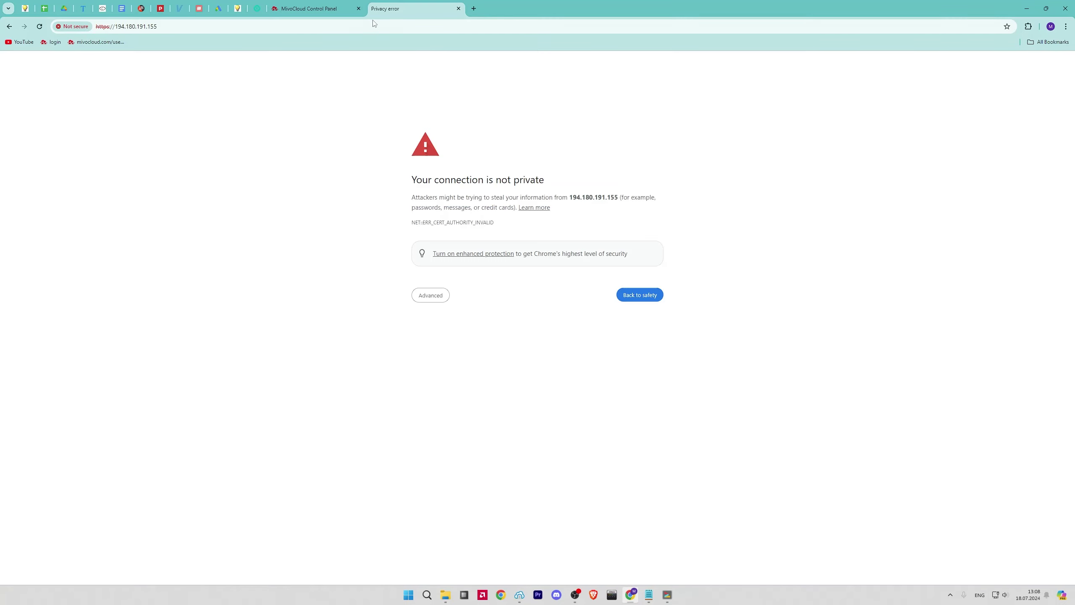
pyautogui.click(428, 297)
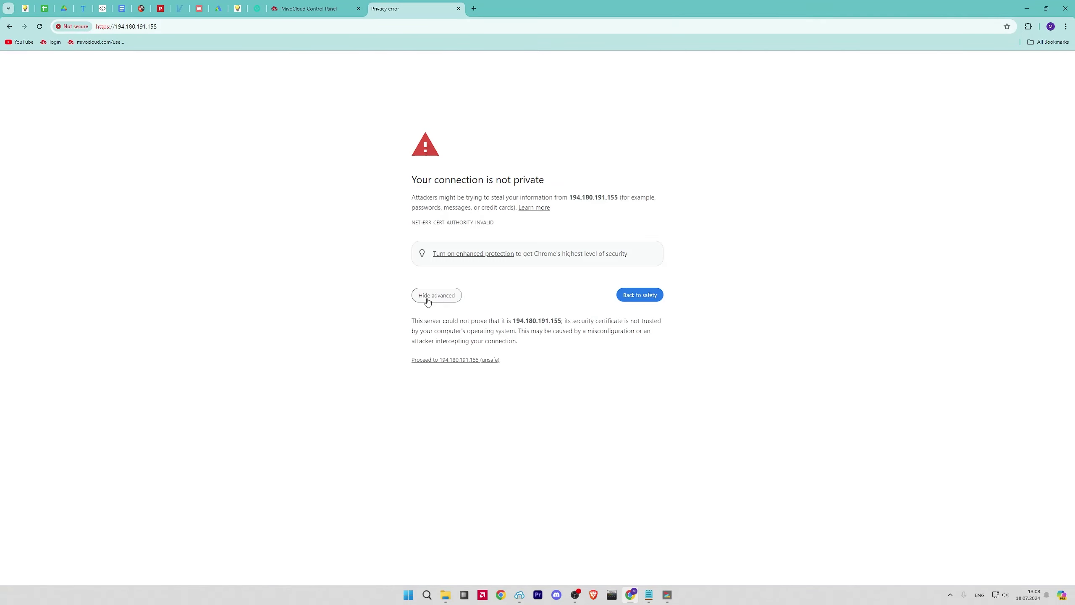
# Step: Bypass the certificate warning and sign in to Rudder as 'mivo'
pyautogui.click(453, 360)
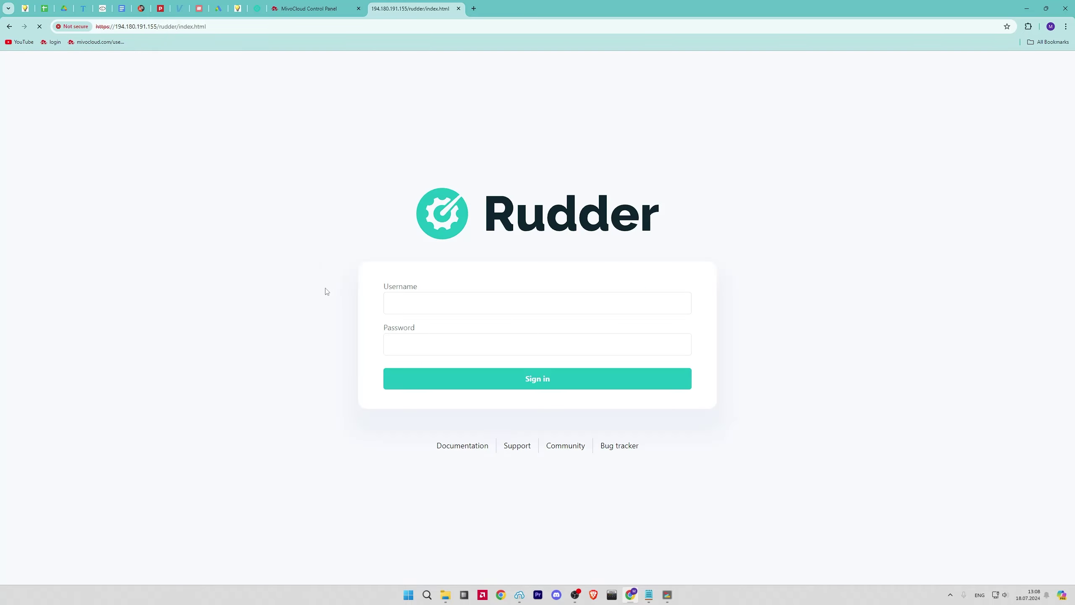
pyautogui.click(435, 301)
pyautogui.write('mivo')
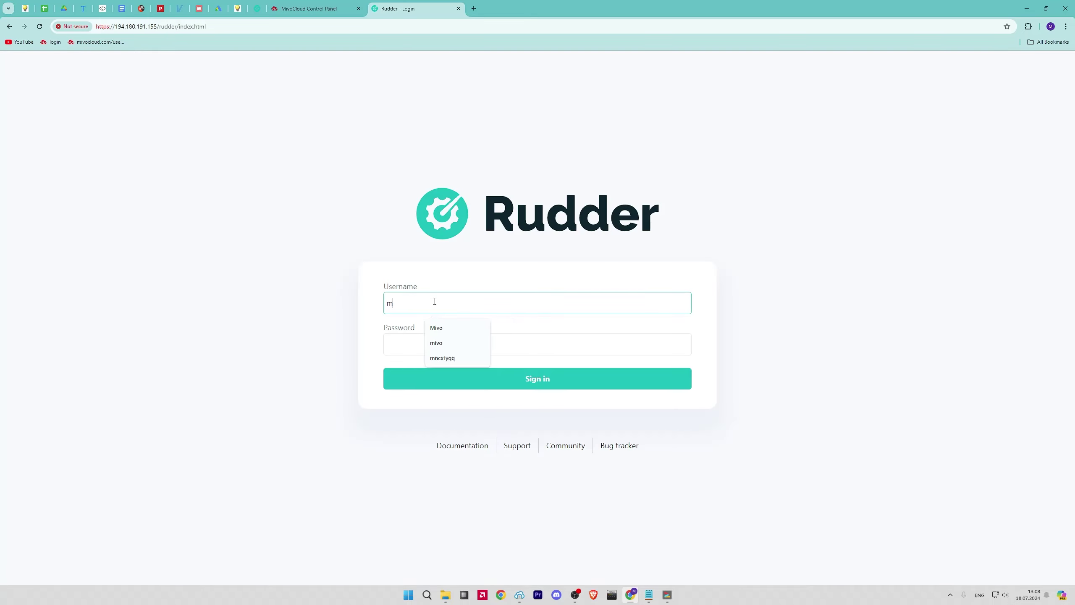
pyautogui.press('Tab')
pyautogui.write('********')
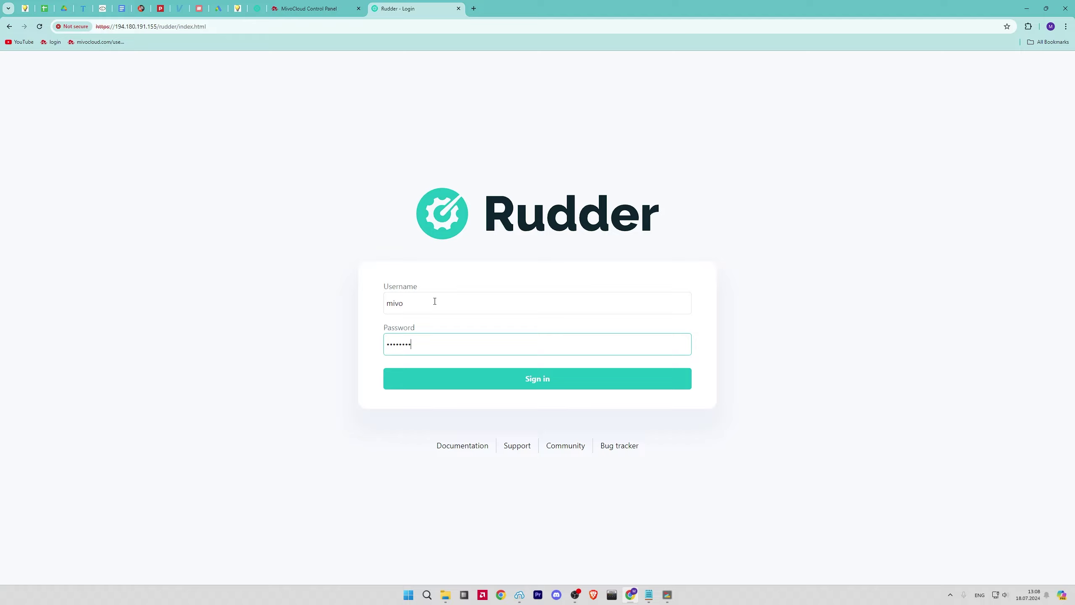
pyautogui.press('Return')
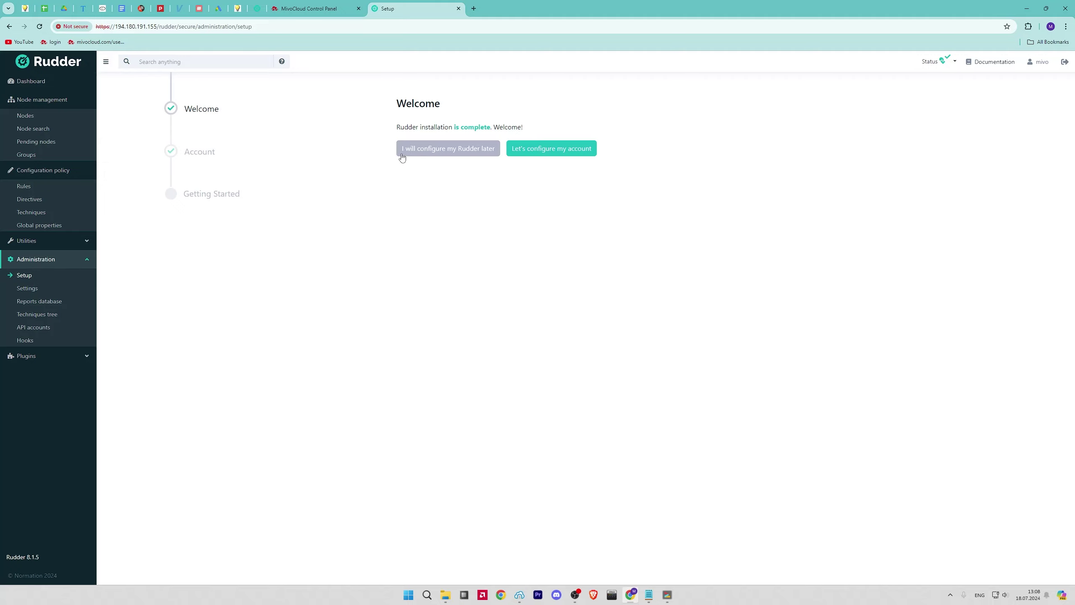
# Step: Choose 'I will configure my Rudder later' to skip setup and go to the dashboard
pyautogui.click(447, 153)
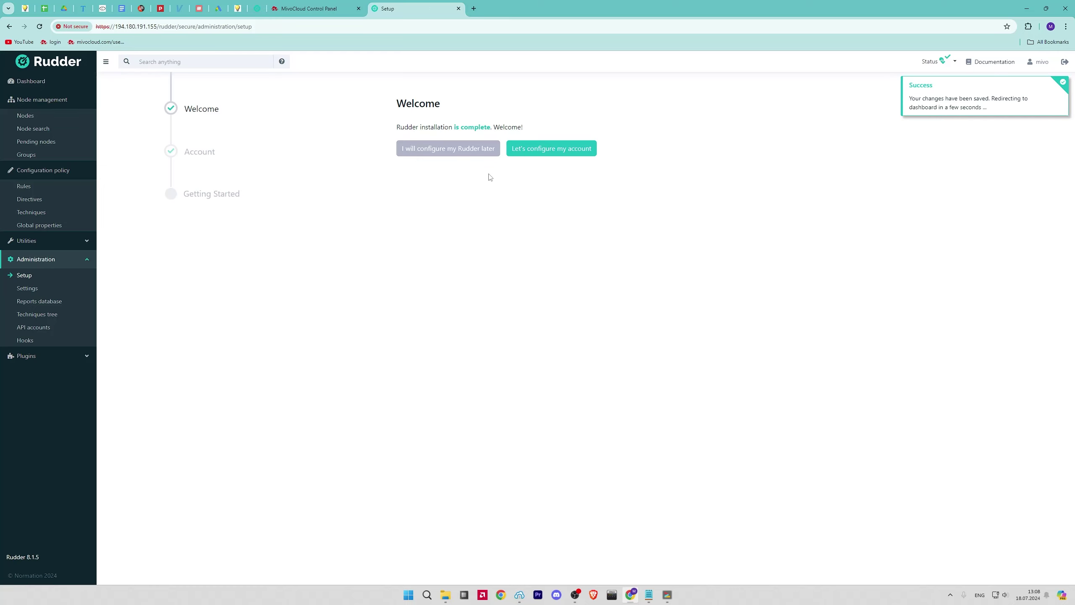